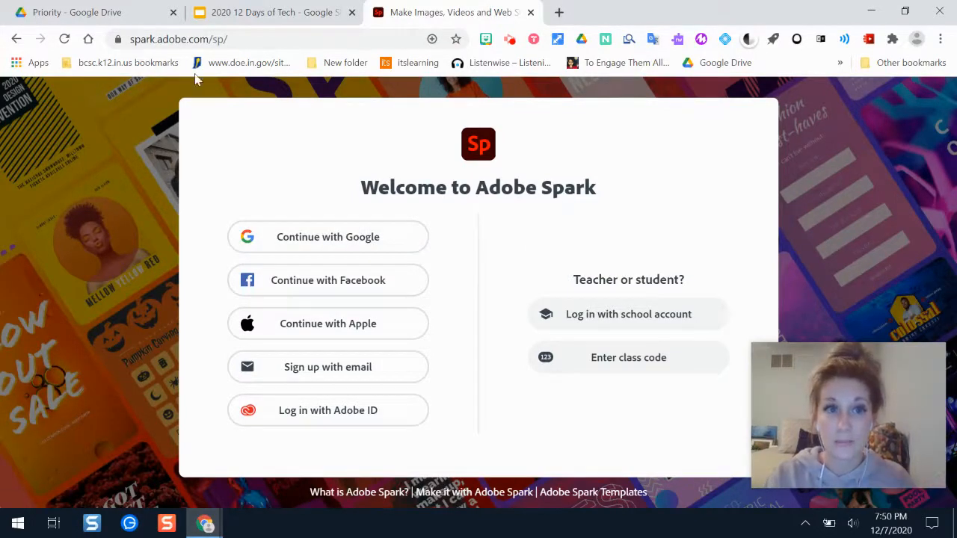
Sign in to Adobe Spark with the Google account.
click(370, 234)
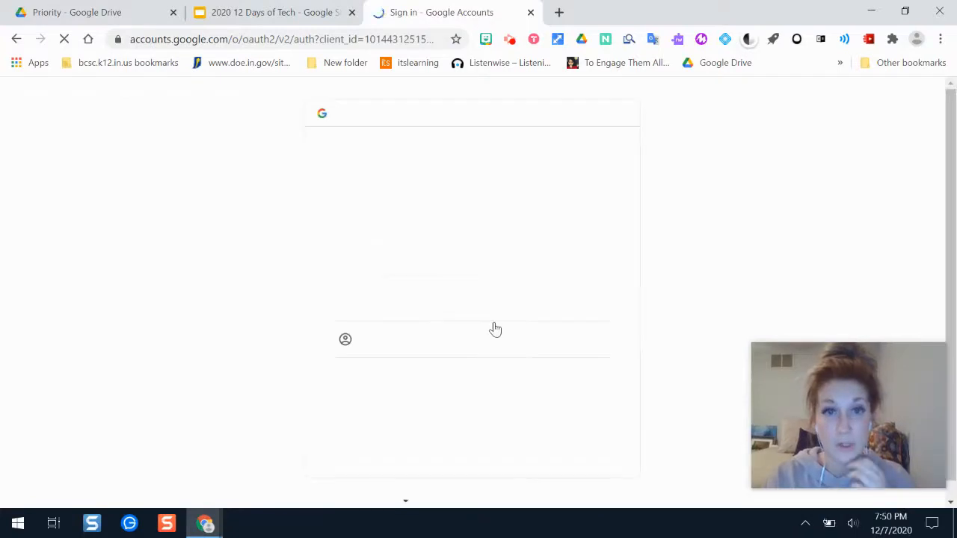
click(441, 270)
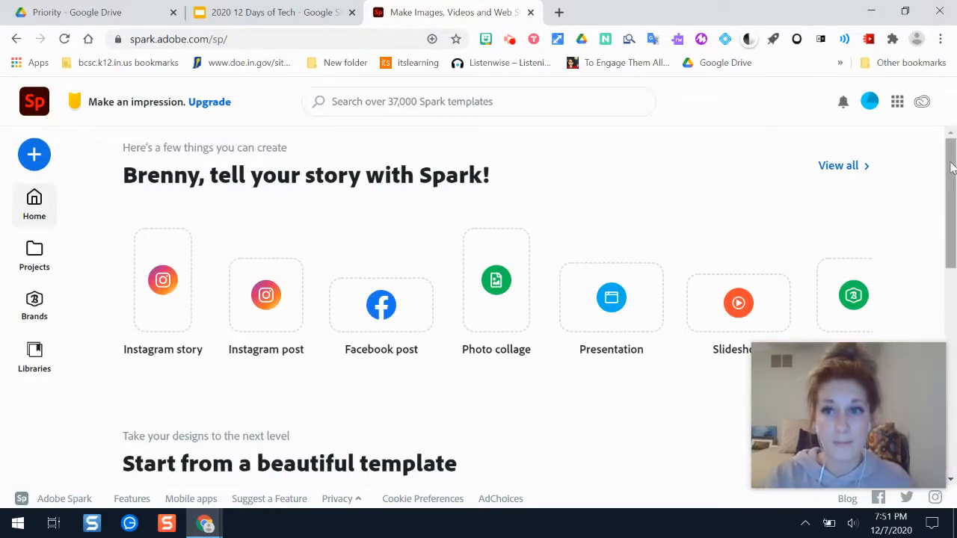
Look through the home page's project types, templates and recent projects.
drag(953, 168, 953, 190)
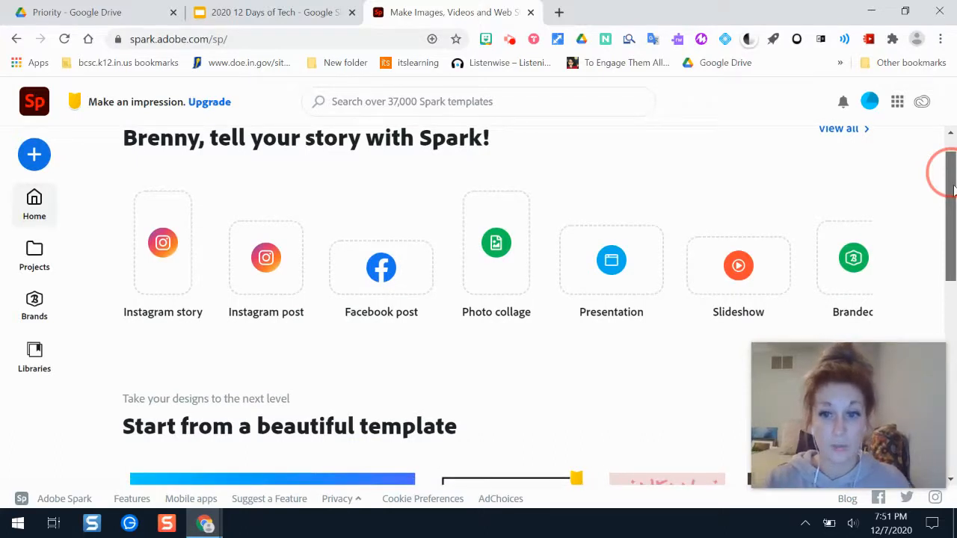
drag(953, 190, 954, 209)
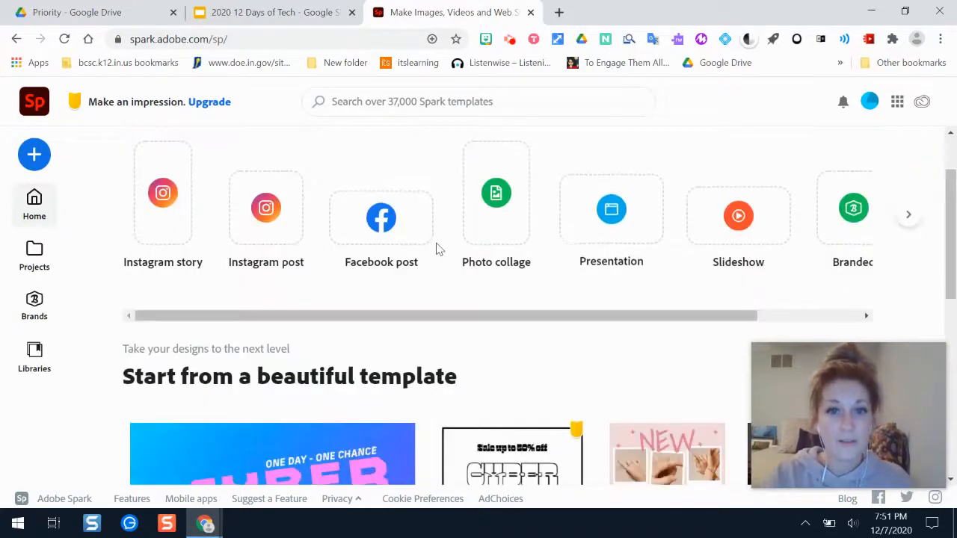
drag(641, 319, 381, 287)
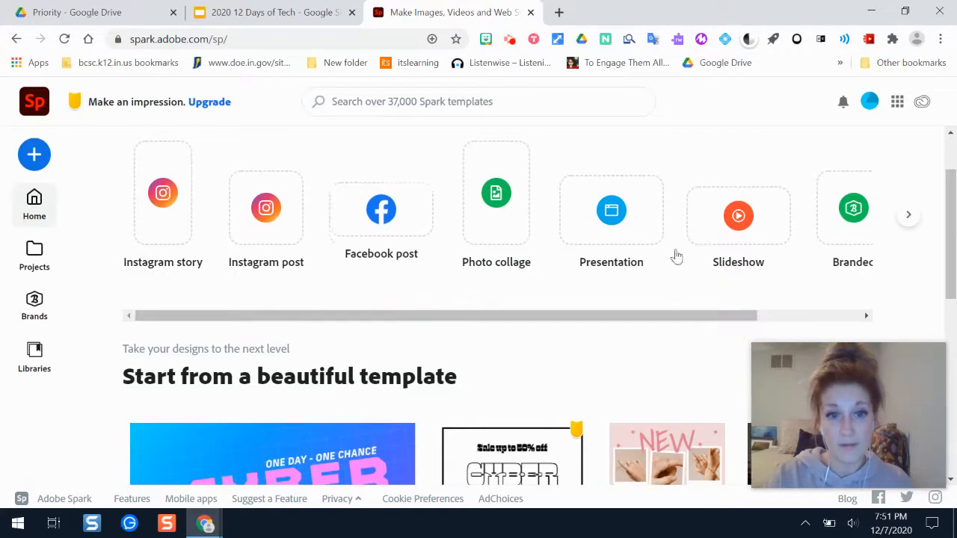
drag(949, 181, 953, 356)
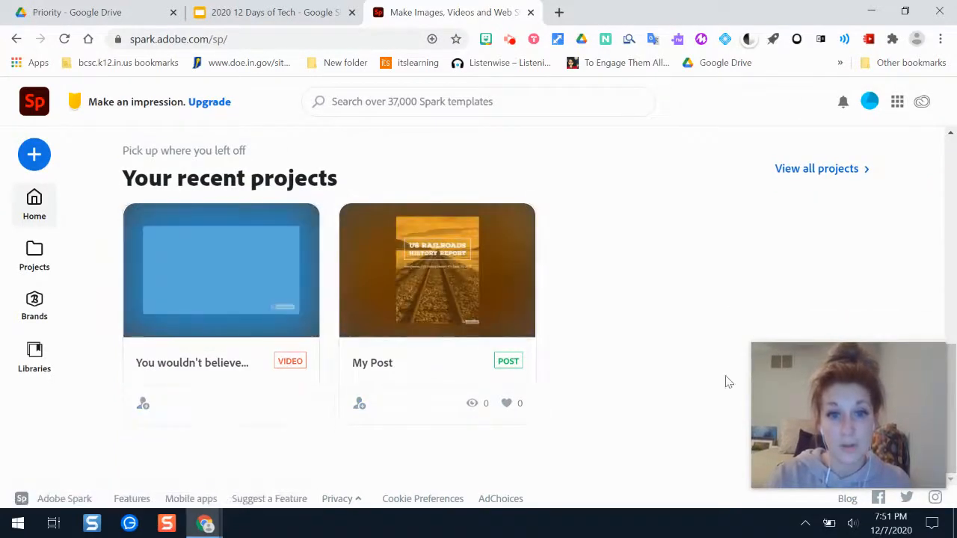
drag(952, 379, 951, 172)
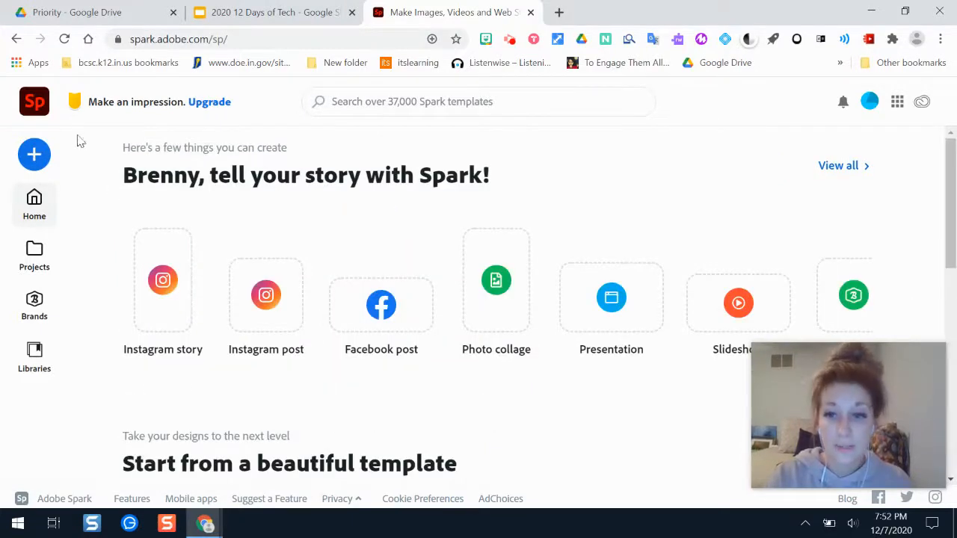
Create a new video project titled "Quarantine Cooking".
click(34, 158)
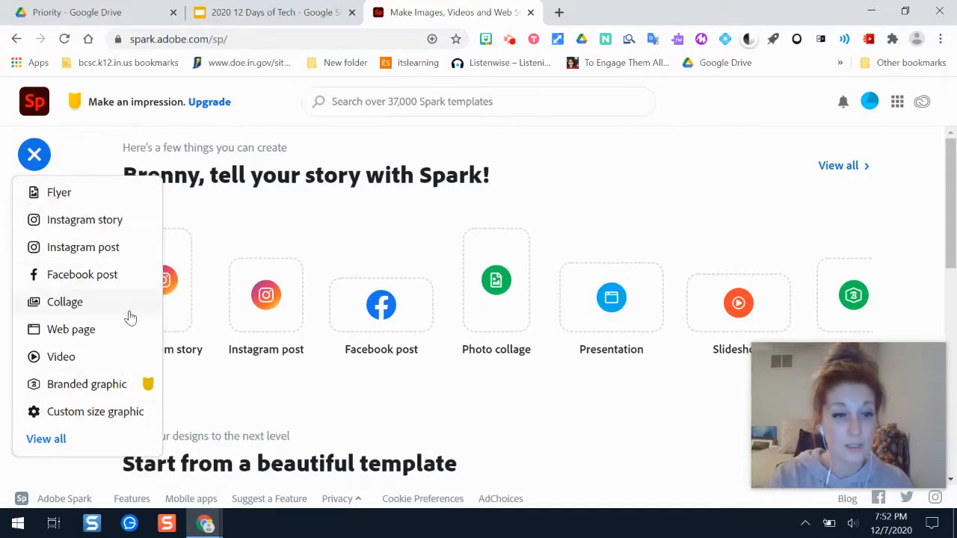
click(115, 358)
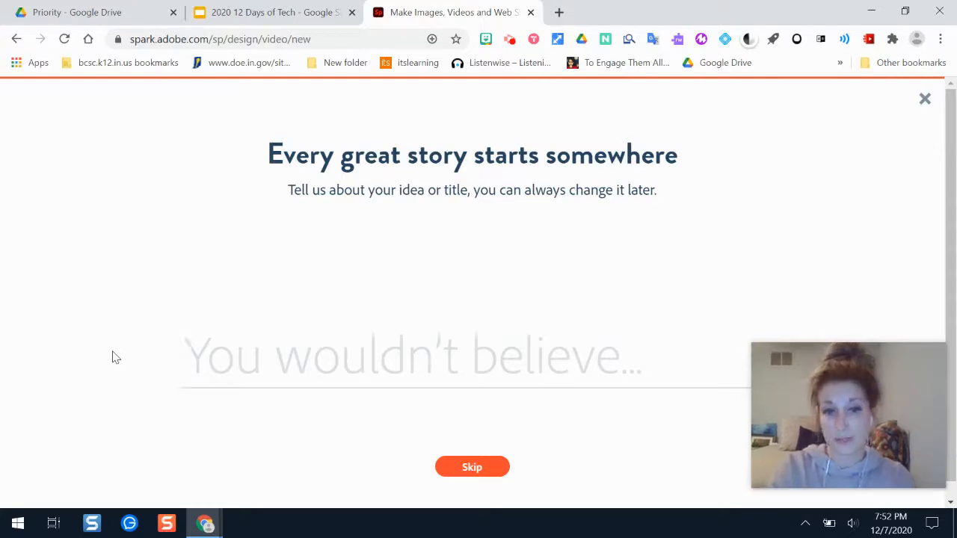
text(Quarantine Cooking)
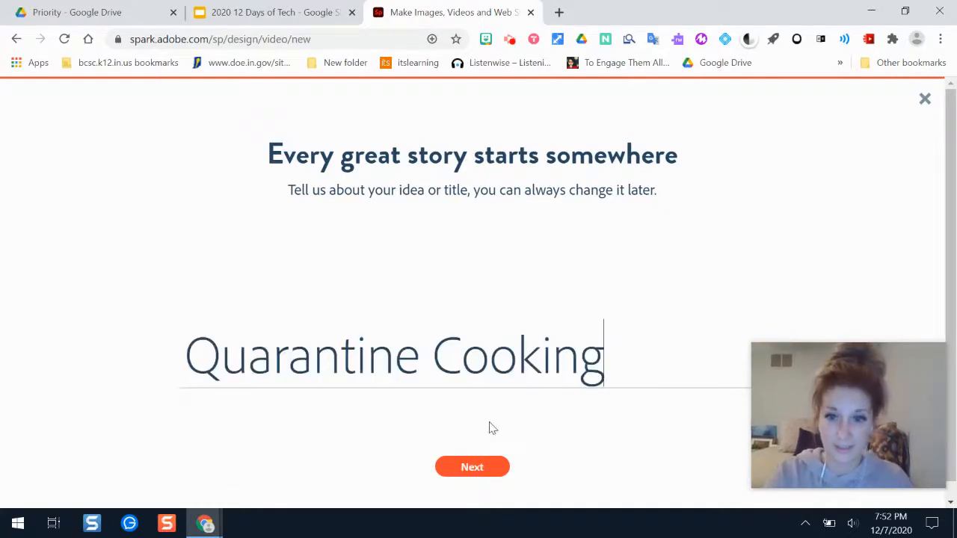
click(481, 468)
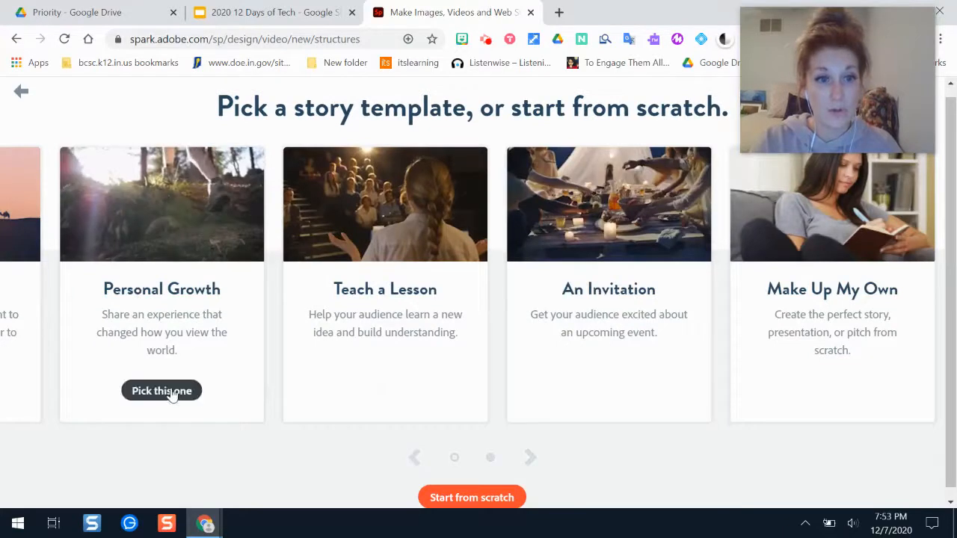
Start from the Personal Growth story template, dismissing the introductory tips and the Backdrop slide's writing hint.
click(170, 389)
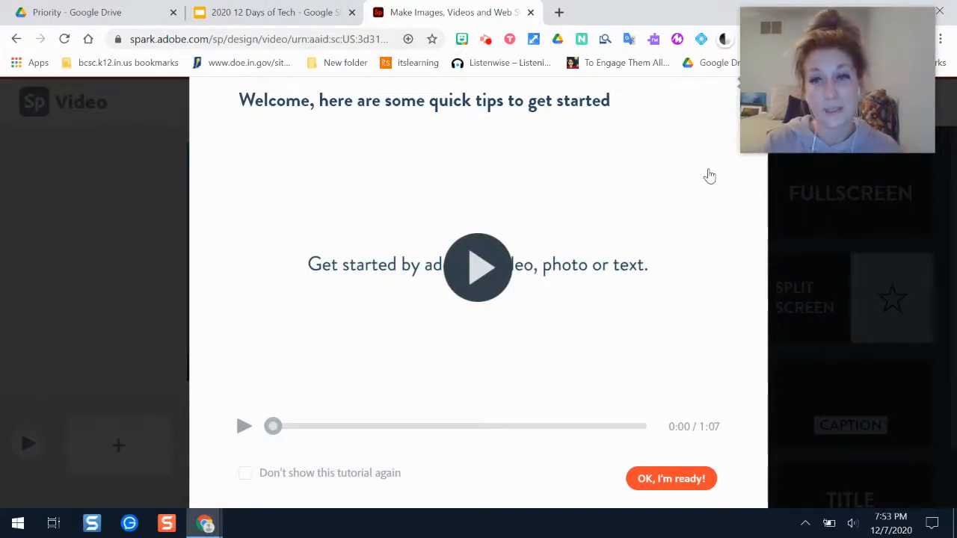
click(671, 478)
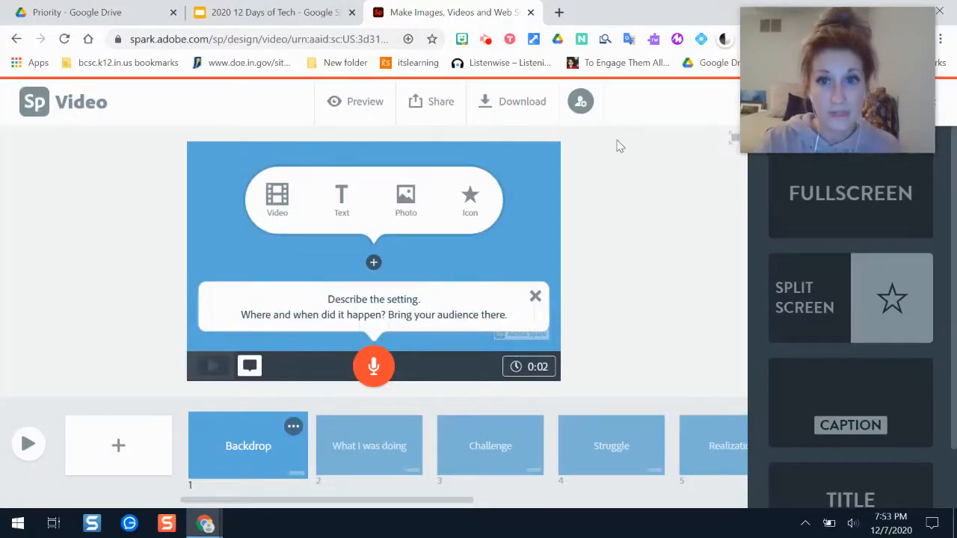
mouse_move(819, 87)
drag(819, 88, 650, 69)
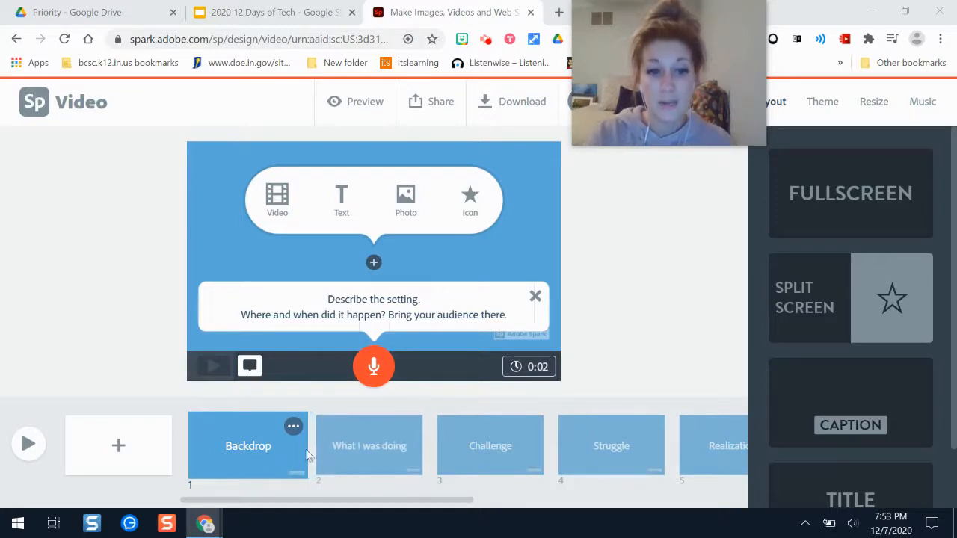
mouse_move(447, 499)
mouse_down()
mouse_move(714, 500)
mouse_move(442, 488)
mouse_up()
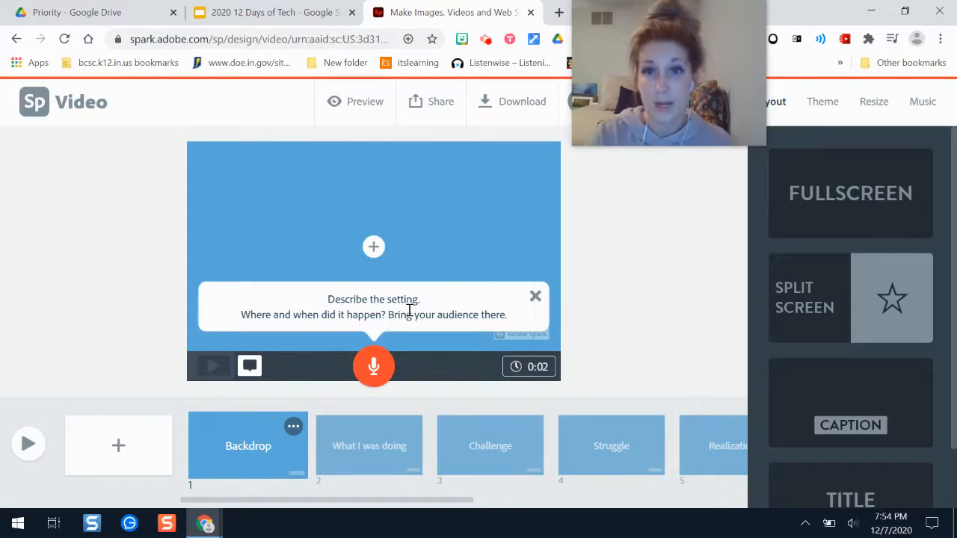
click(536, 297)
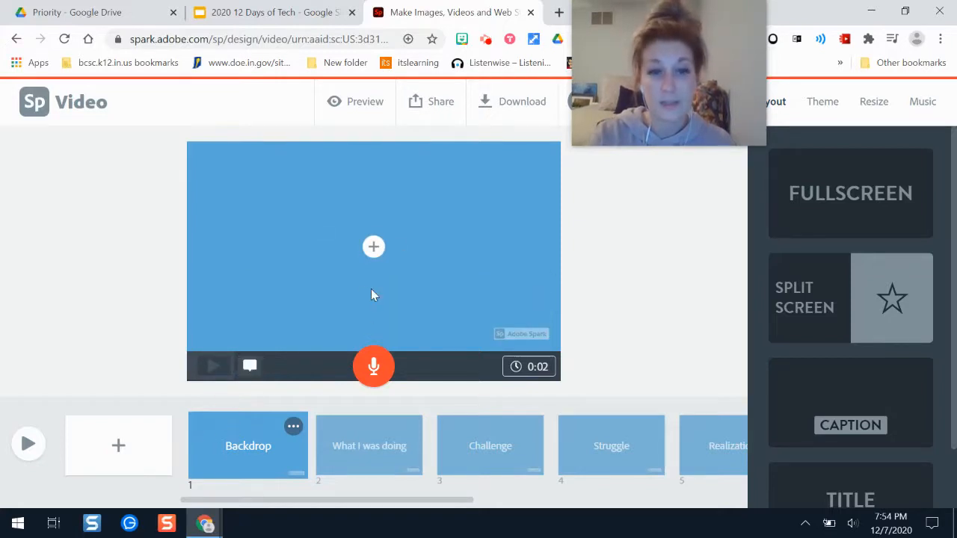
Add the text "March 2020" to the Backdrop slide.
click(374, 249)
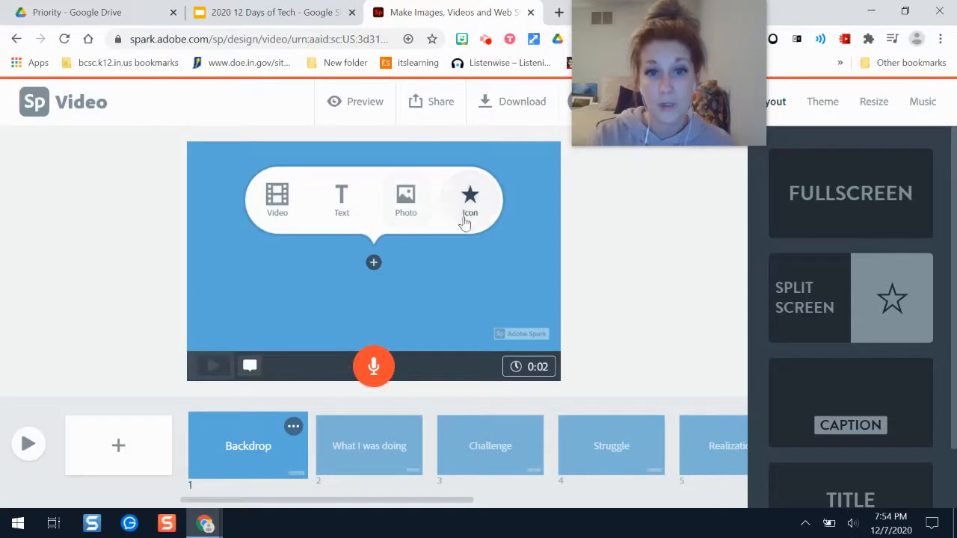
click(345, 215)
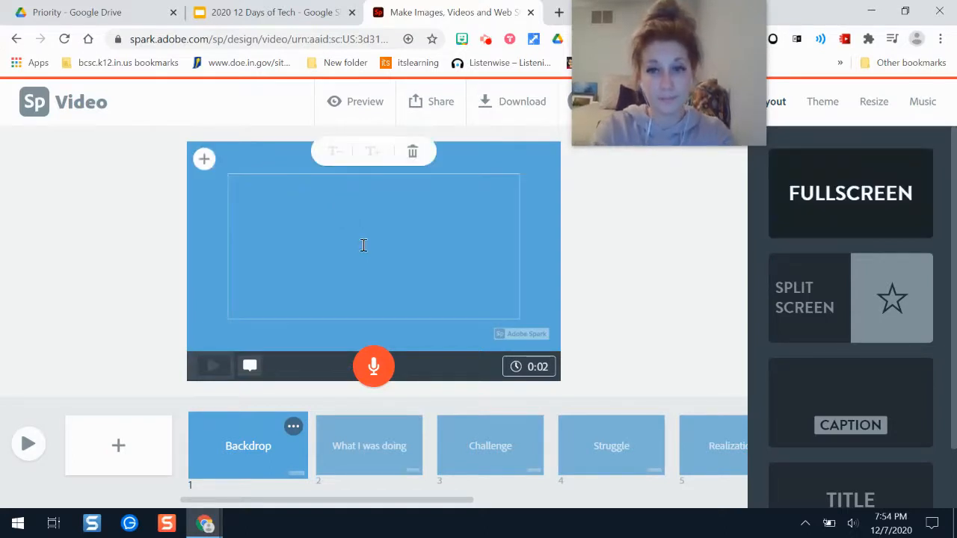
text(M)
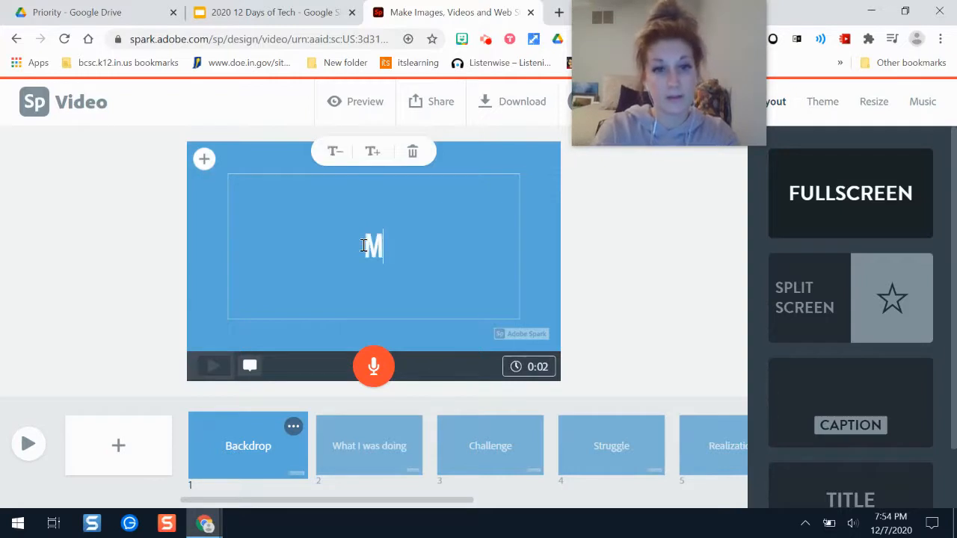
text(arch 2020)
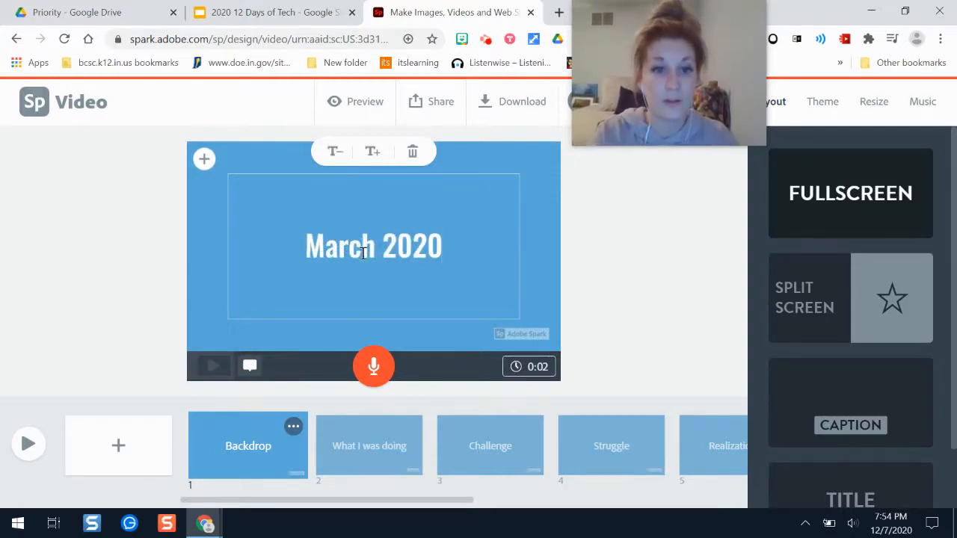
click(362, 366)
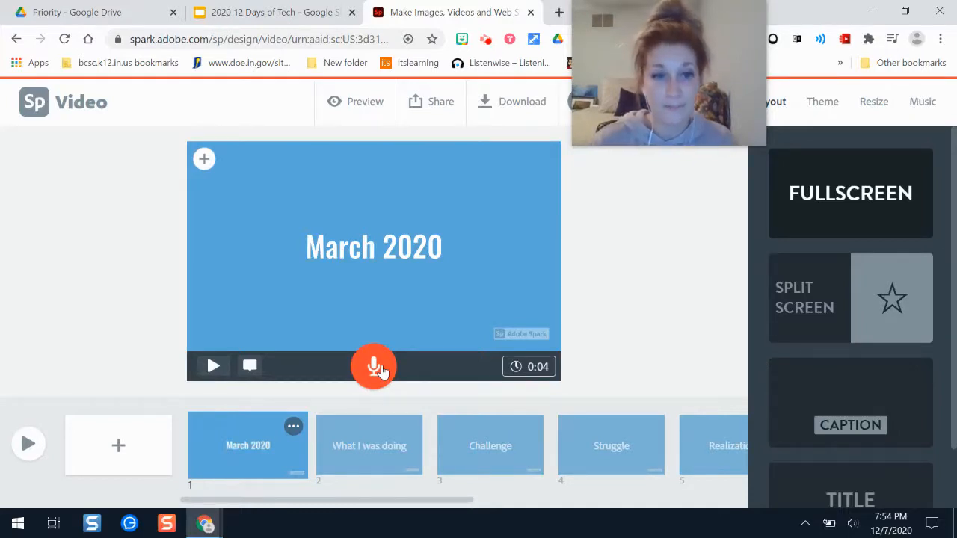
Allow microphone access and record a voice narration for the "March 2020" slide.
click(378, 368)
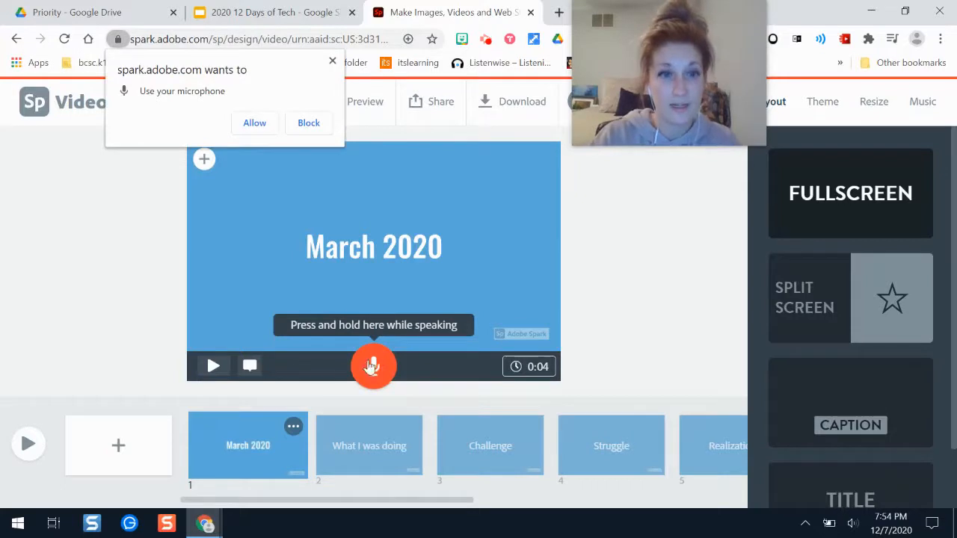
click(270, 124)
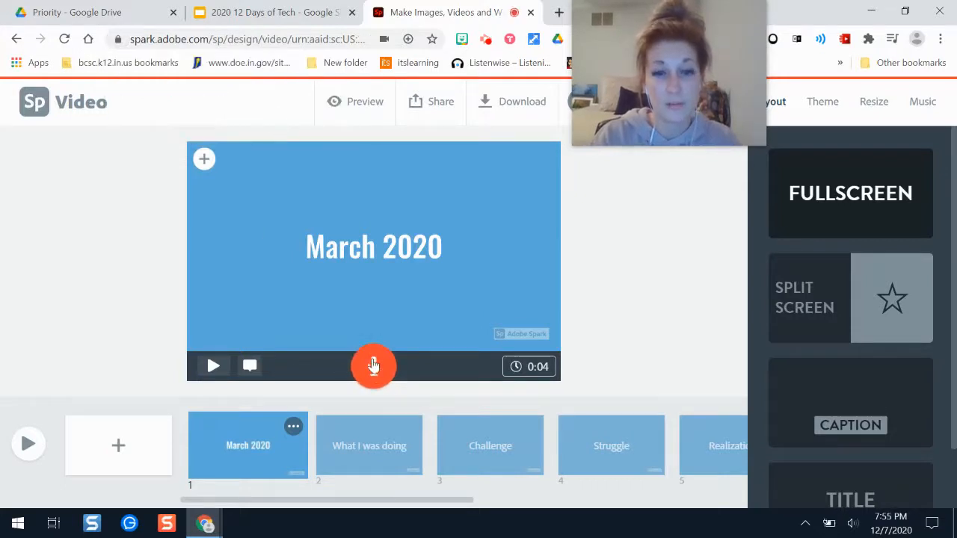
drag(374, 373, 375, 373)
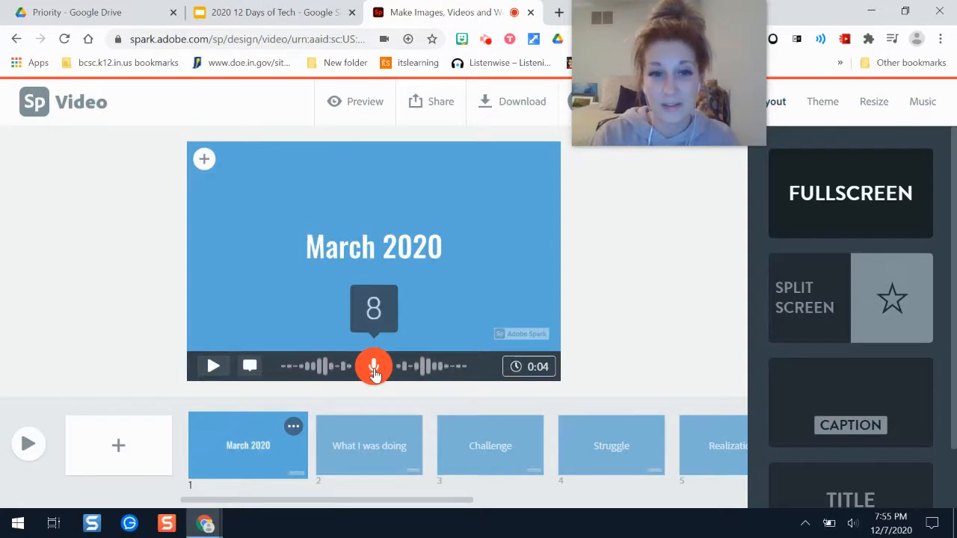
drag(374, 371, 374, 366)
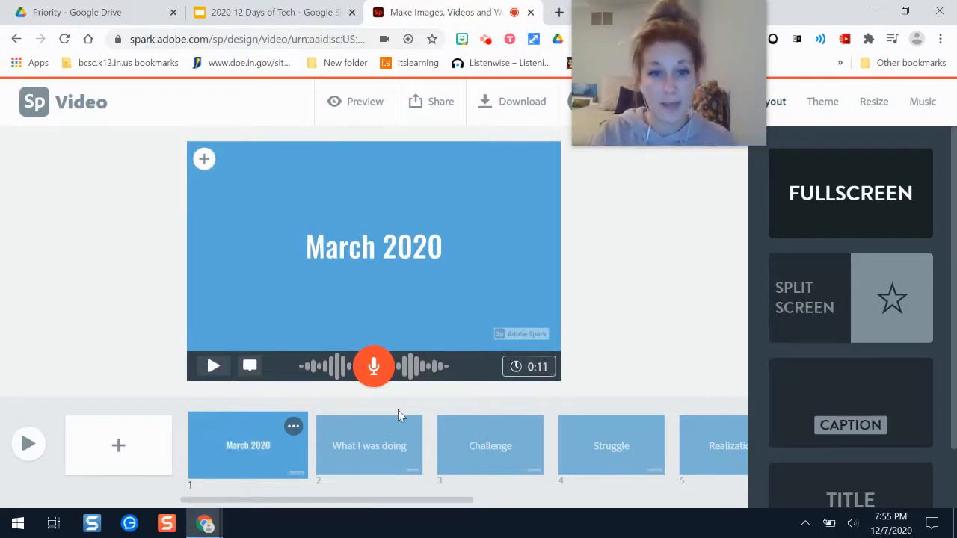
Look over the media types that can be added to the first slide and the available slide layouts.
click(203, 162)
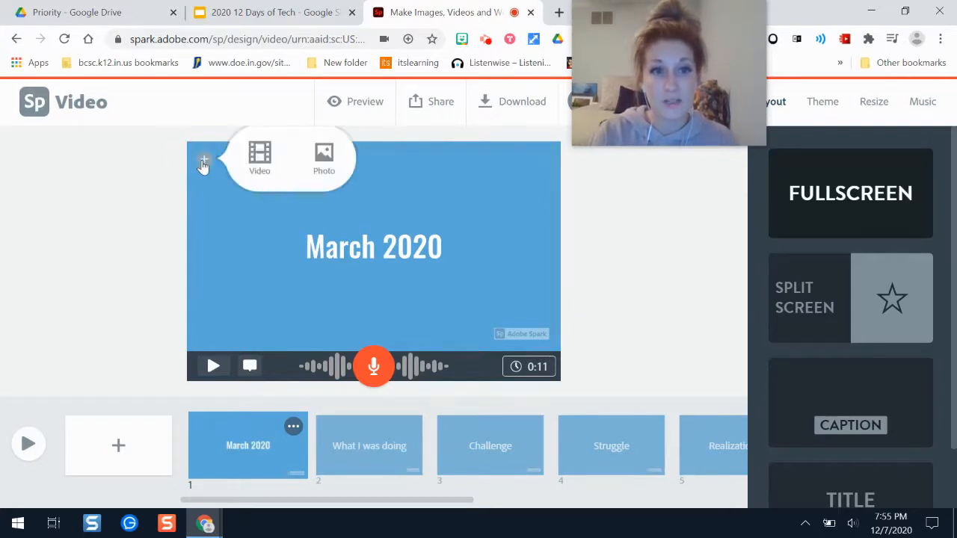
click(388, 256)
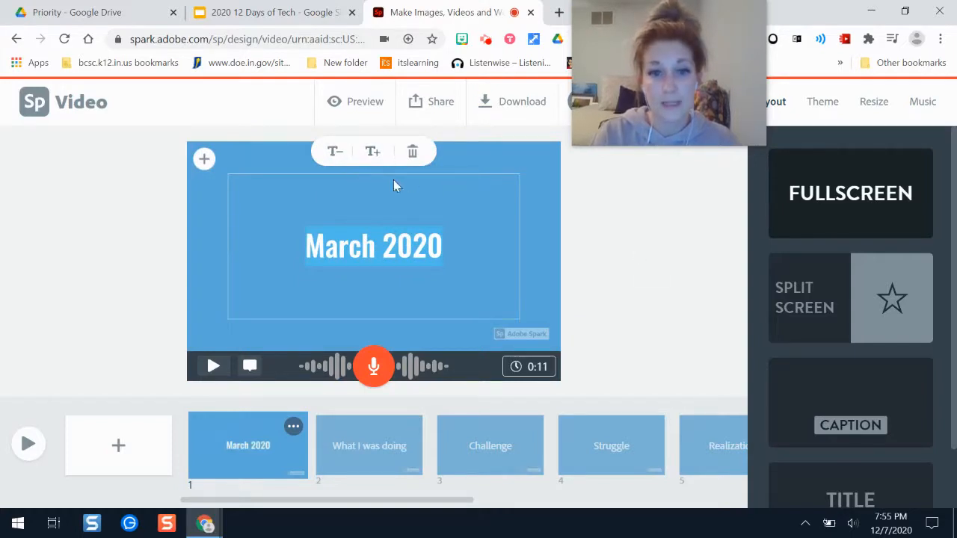
drag(689, 41, 692, 211)
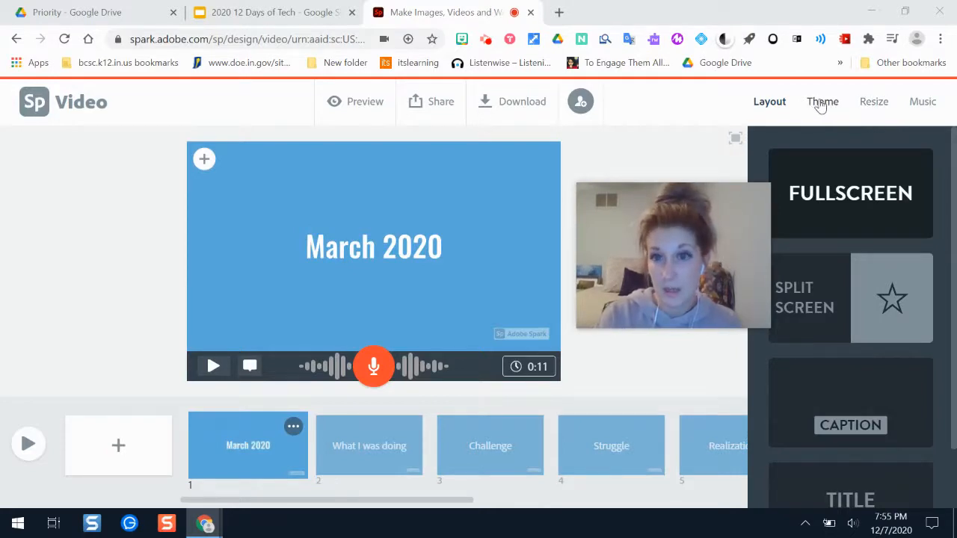
scroll(897, 224, down, 1)
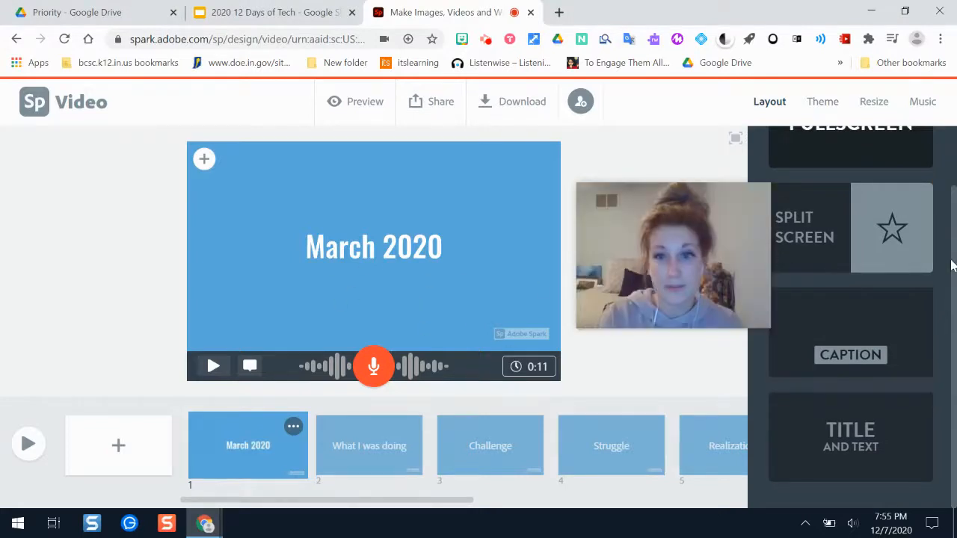
drag(956, 326, 955, 254)
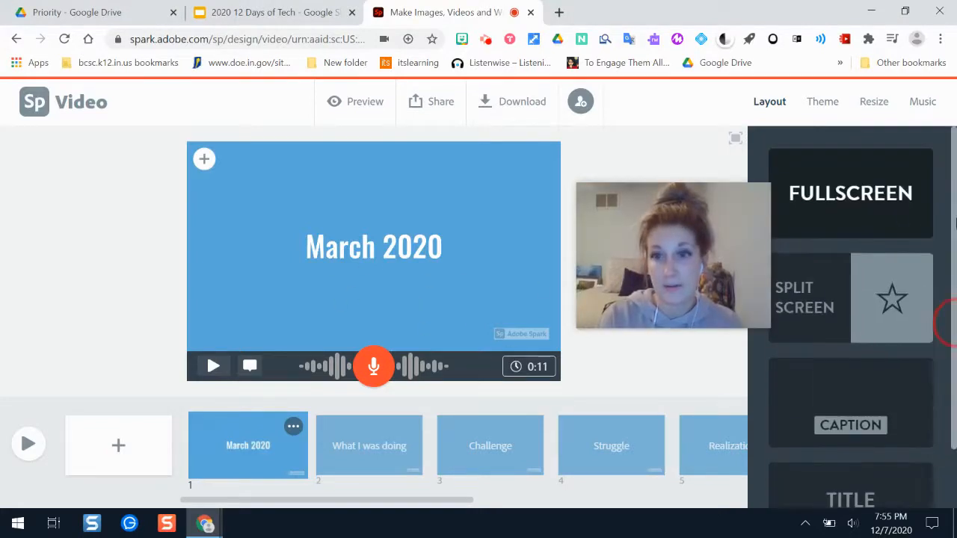
drag(956, 151, 951, 218)
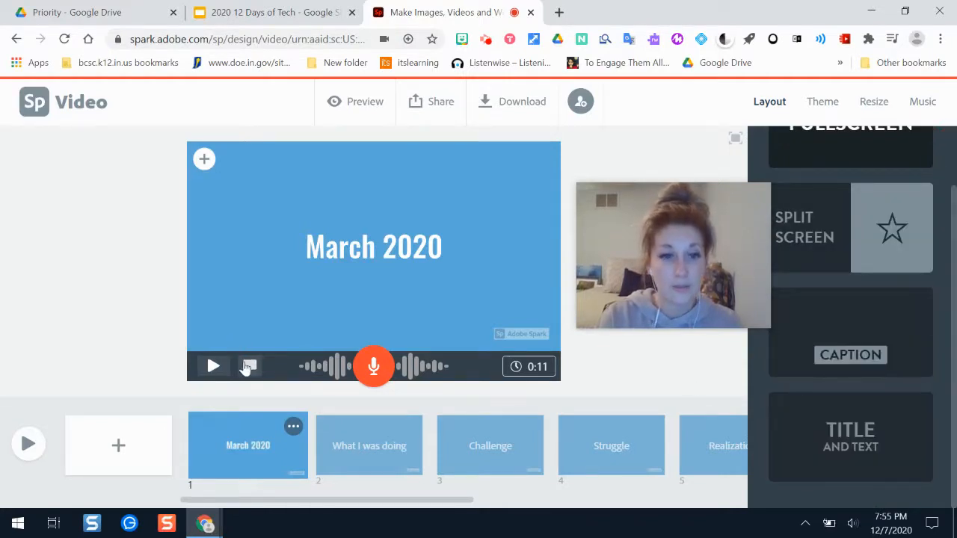
click(260, 285)
Search the free photos for "home" and set the steaming coffee mugs photo as the "March 2020" slide's background.
click(204, 158)
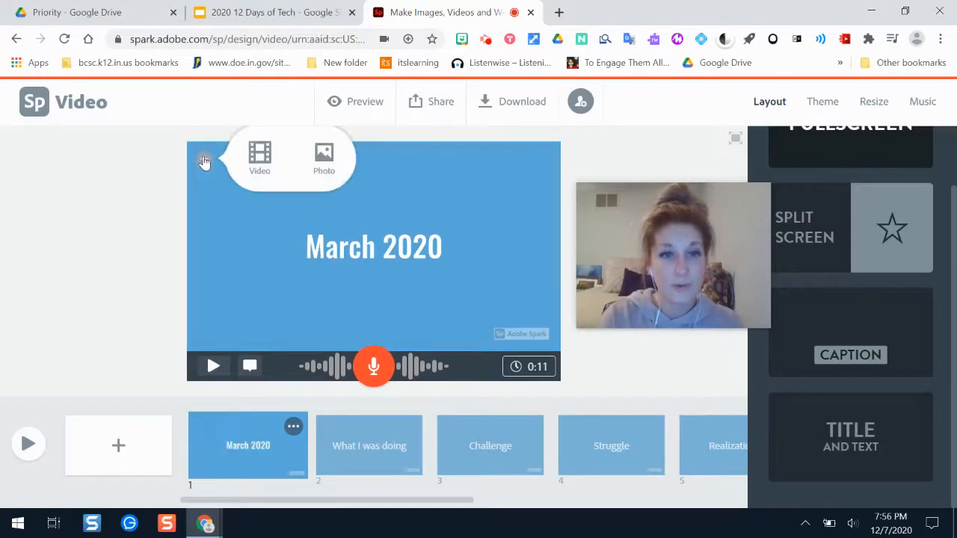
click(314, 172)
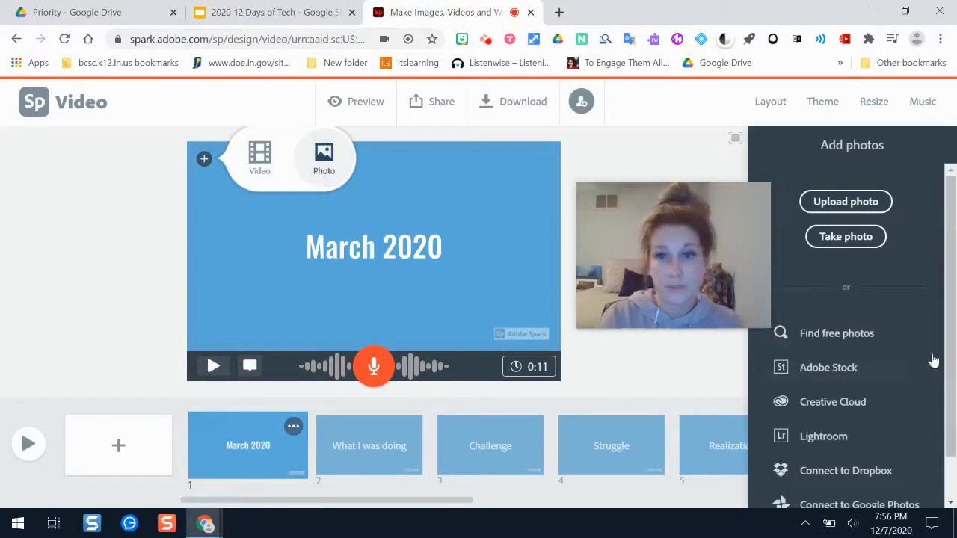
click(912, 333)
drag(723, 226, 671, 149)
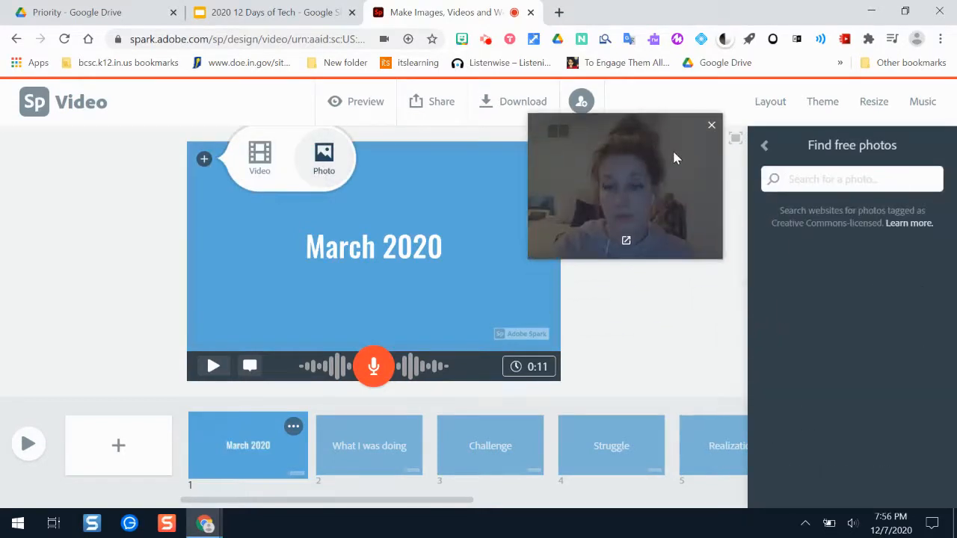
click(822, 178)
text(home)
key(Return)
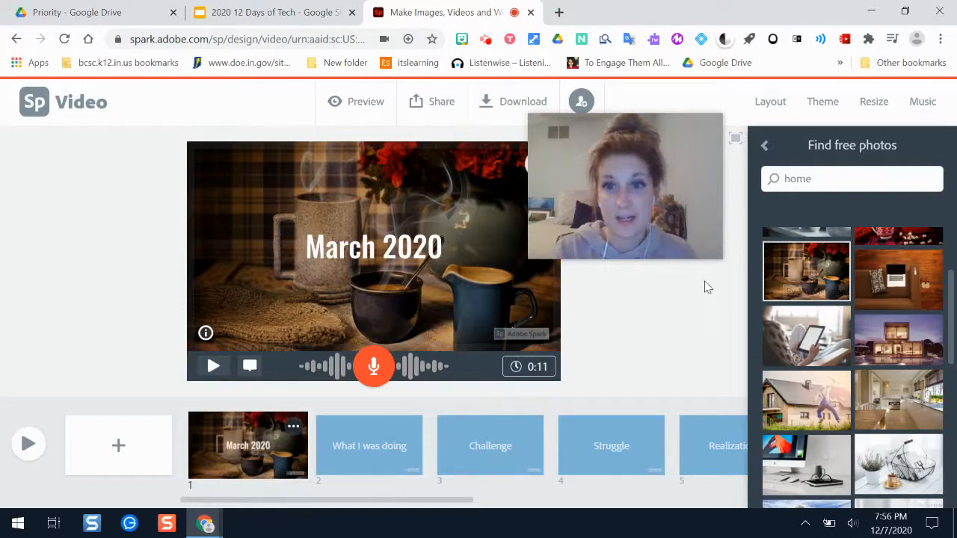
Look at the editing options of the coffee mugs background photo on the "March 2020" slide.
drag(629, 227, 118, 182)
click(686, 265)
click(496, 220)
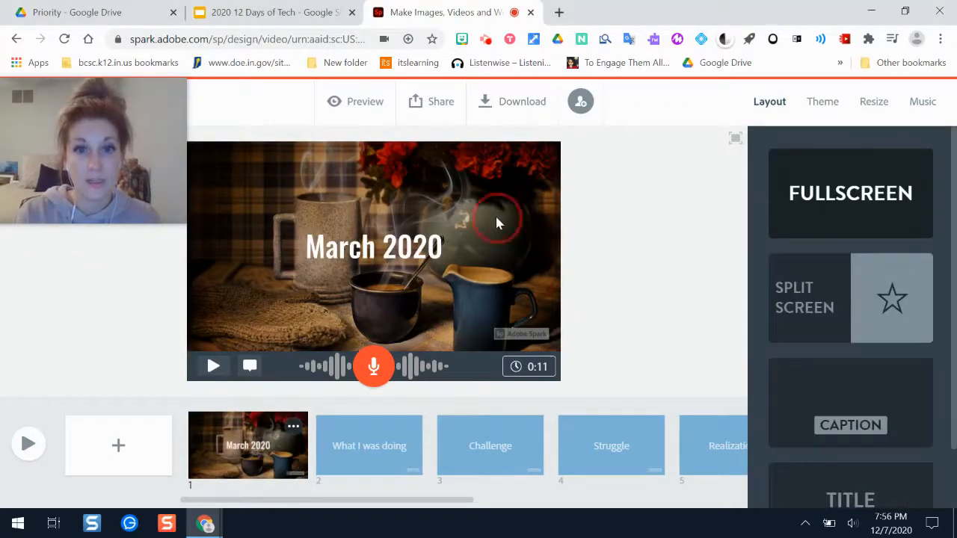
click(539, 167)
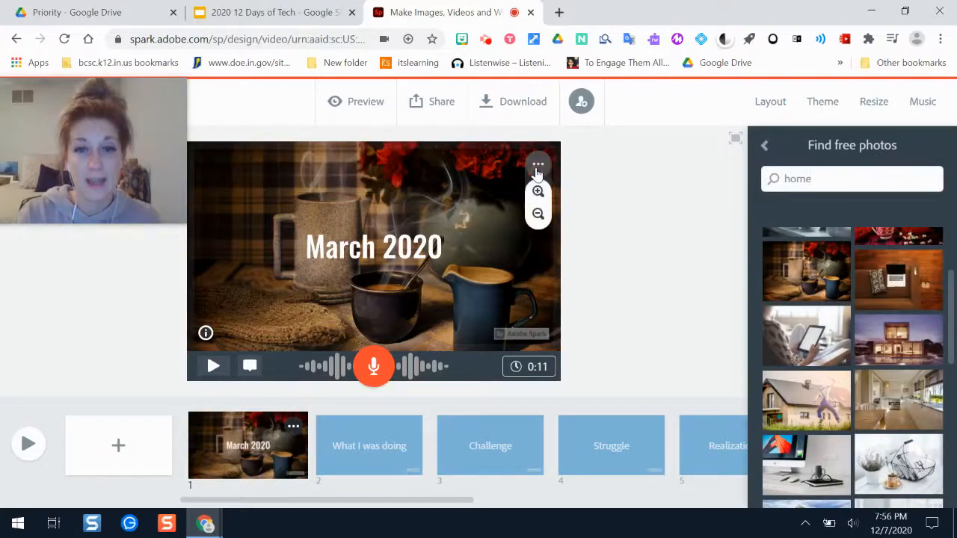
click(647, 261)
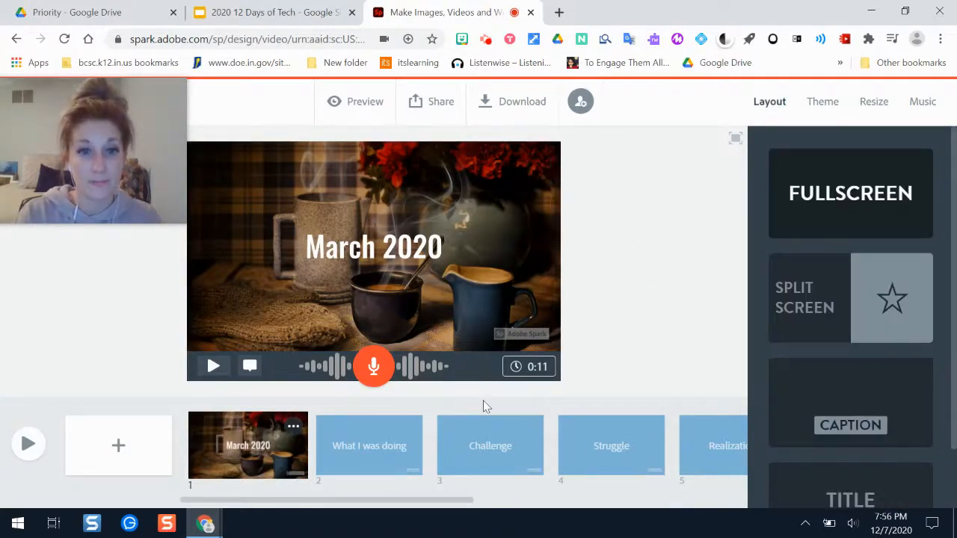
Open the "What I was doing" slide and start adding text to it.
click(366, 447)
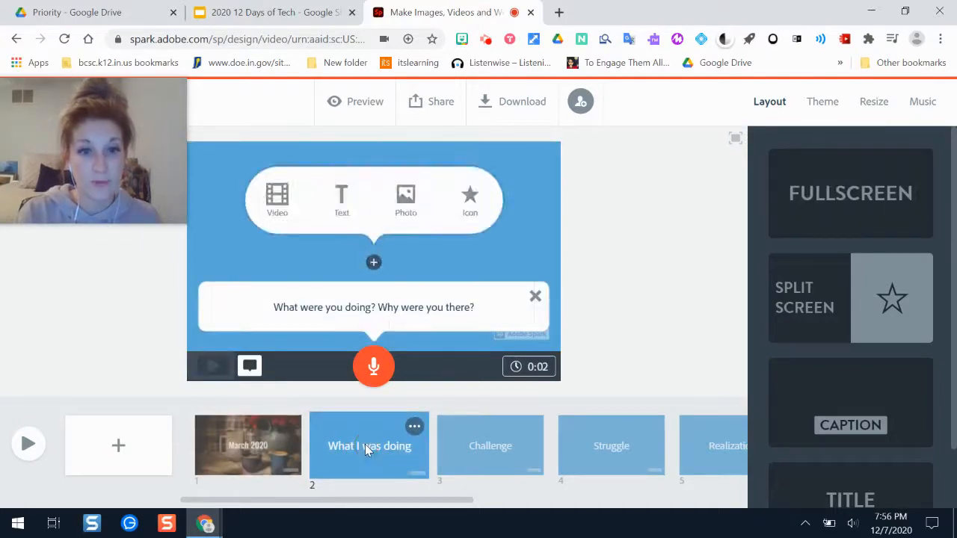
click(343, 205)
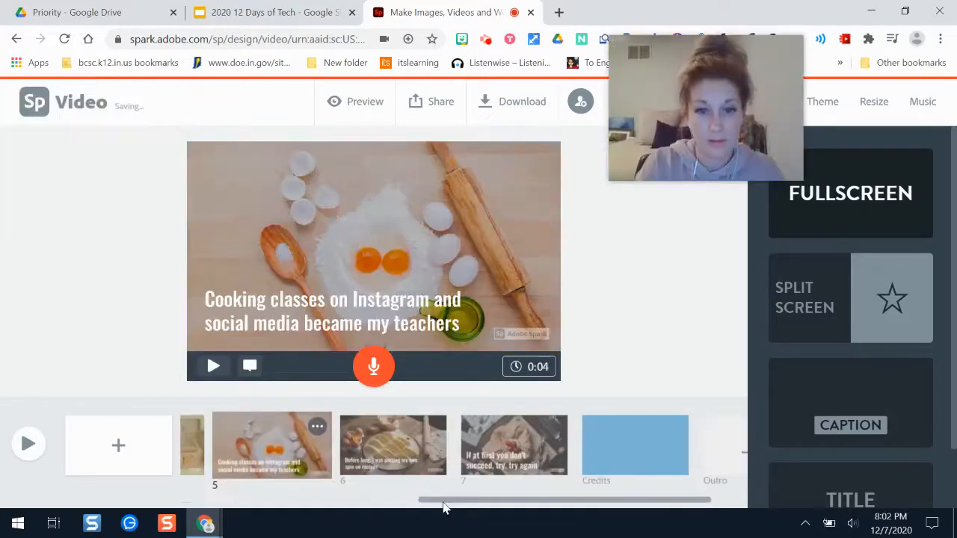
Review the slides in the storyboard and preview the beginning of the whole video.
drag(442, 499, 159, 491)
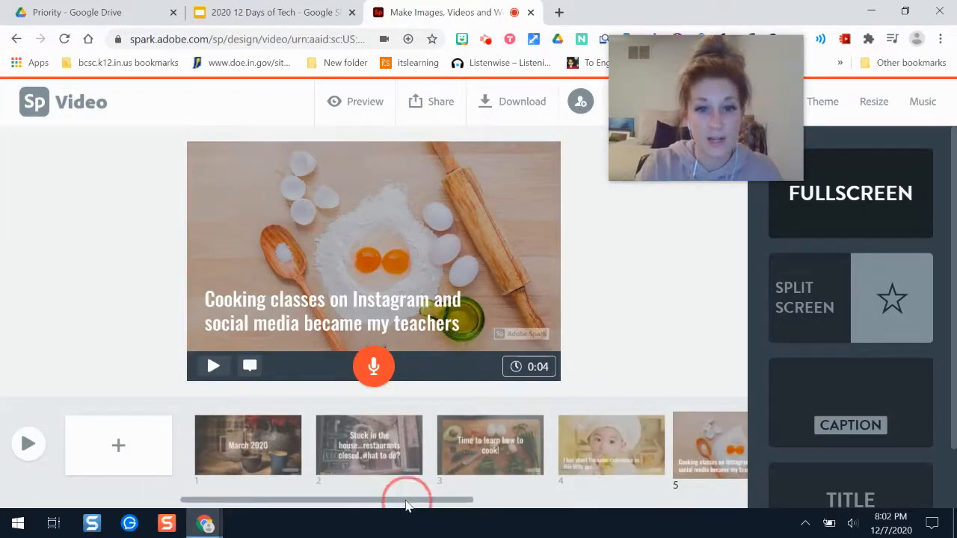
drag(406, 505, 710, 485)
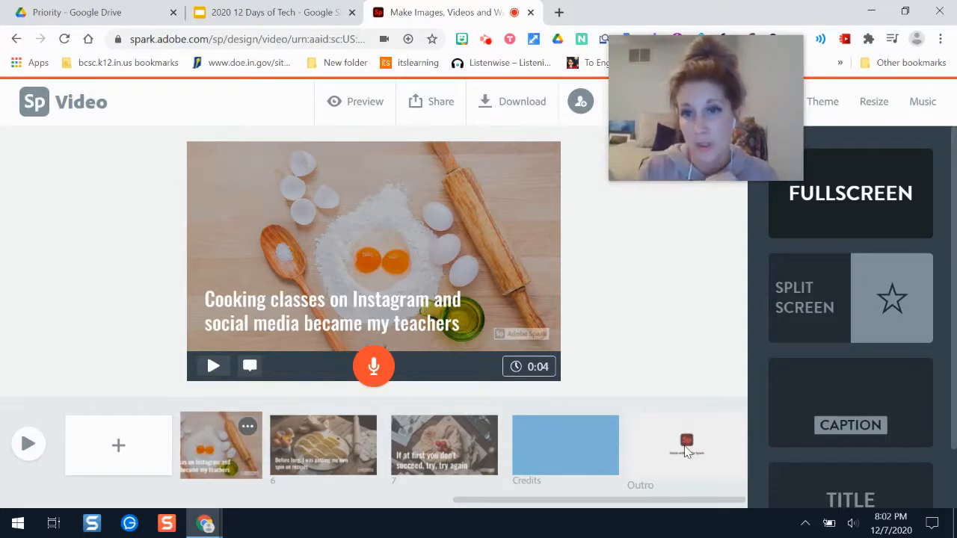
click(29, 446)
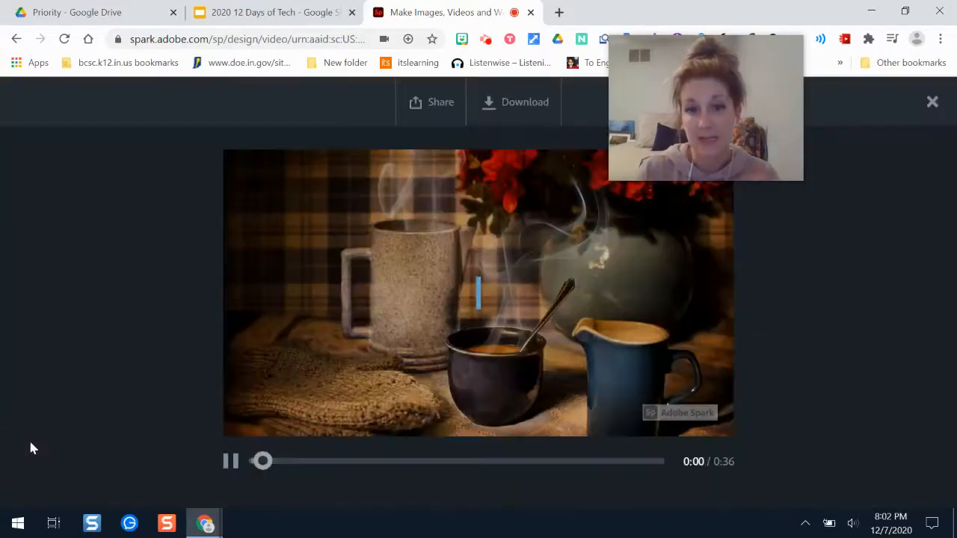
click(233, 463)
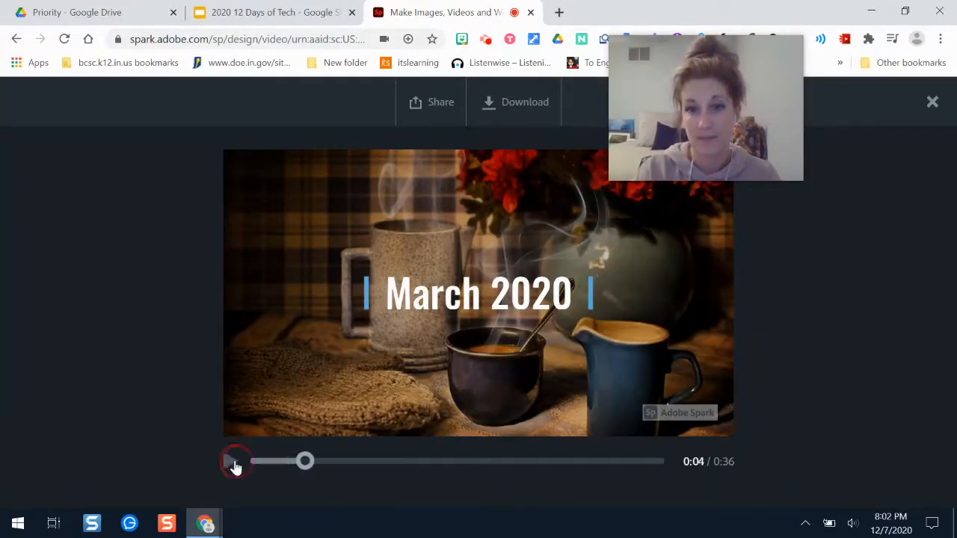
key(Escape)
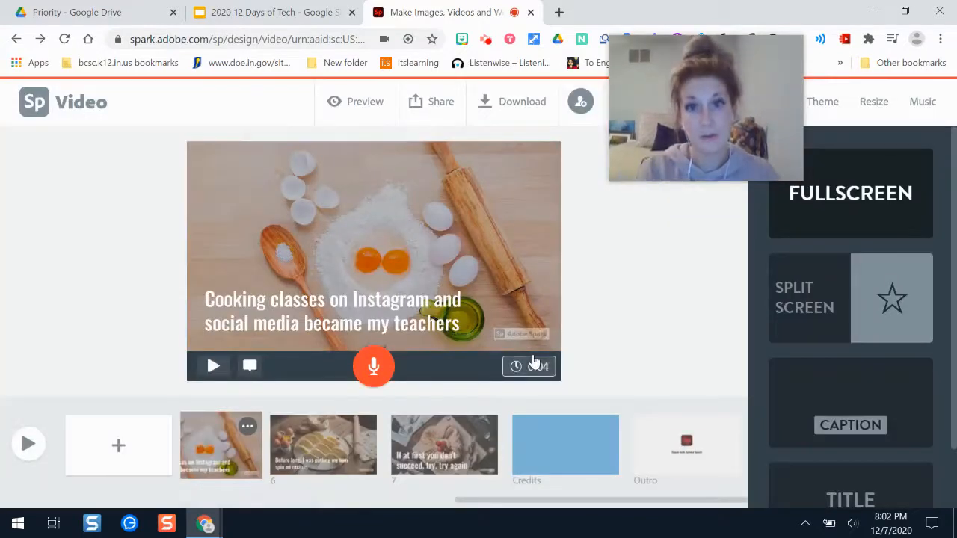
Look over the available themes and the background music tracks for the video.
drag(683, 104, 146, 119)
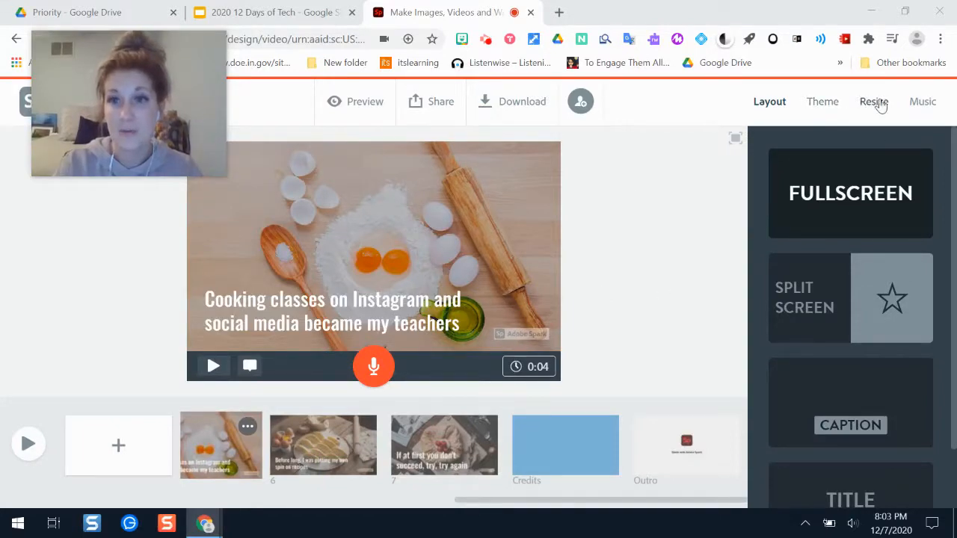
click(822, 101)
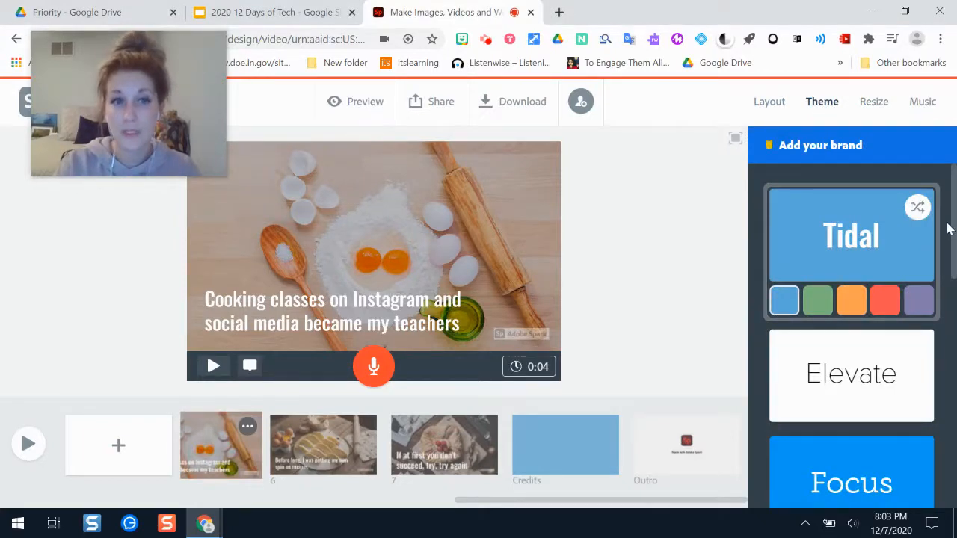
drag(953, 224, 953, 411)
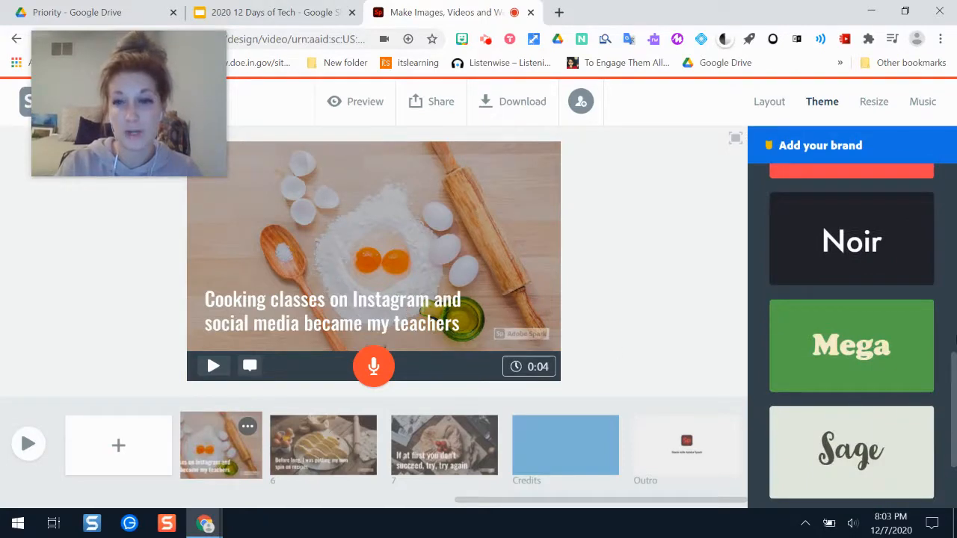
scroll(946, 351, down, 2)
click(923, 102)
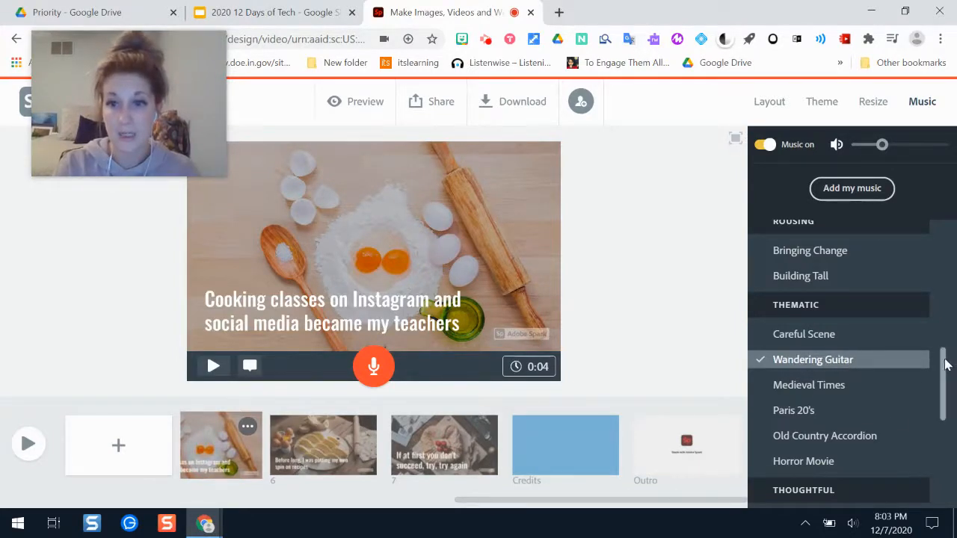
scroll(946, 364, down, 5)
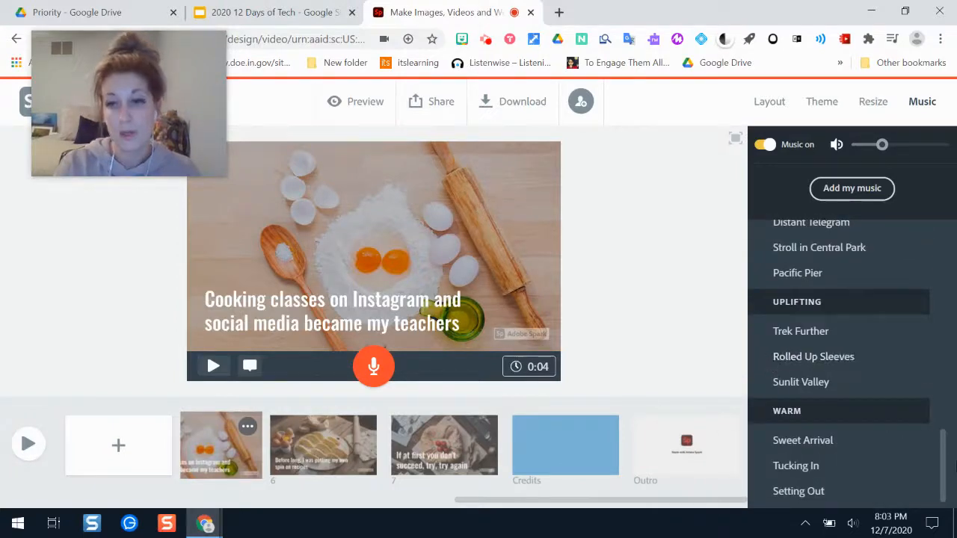
drag(944, 452, 942, 217)
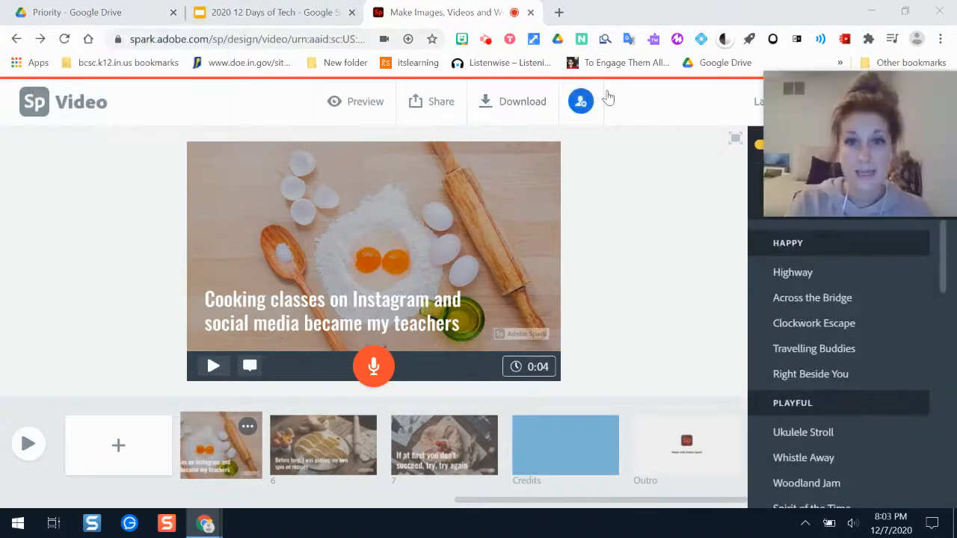
Copy the edit link for inviting collaborators to "Quarantine Cooking" and close the invitation dialog.
click(581, 105)
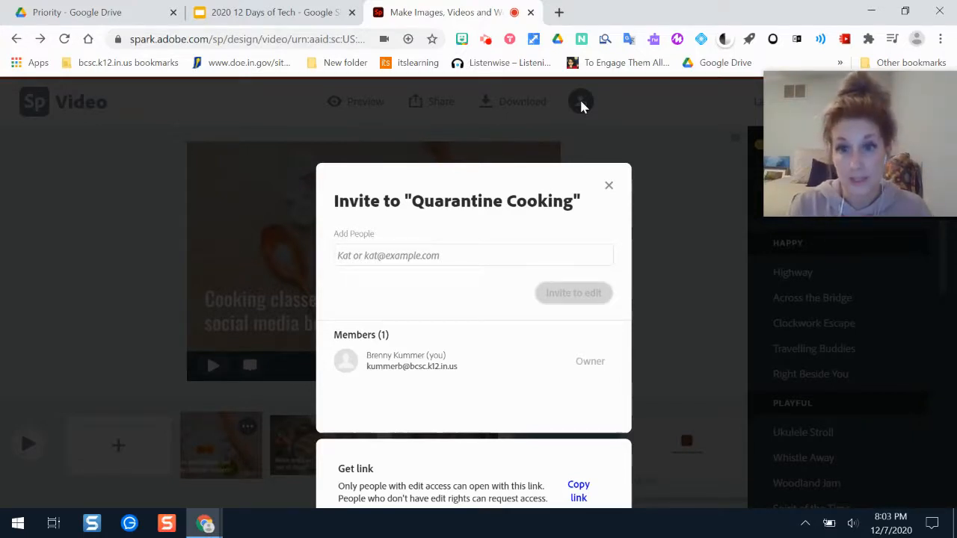
right_click(539, 174)
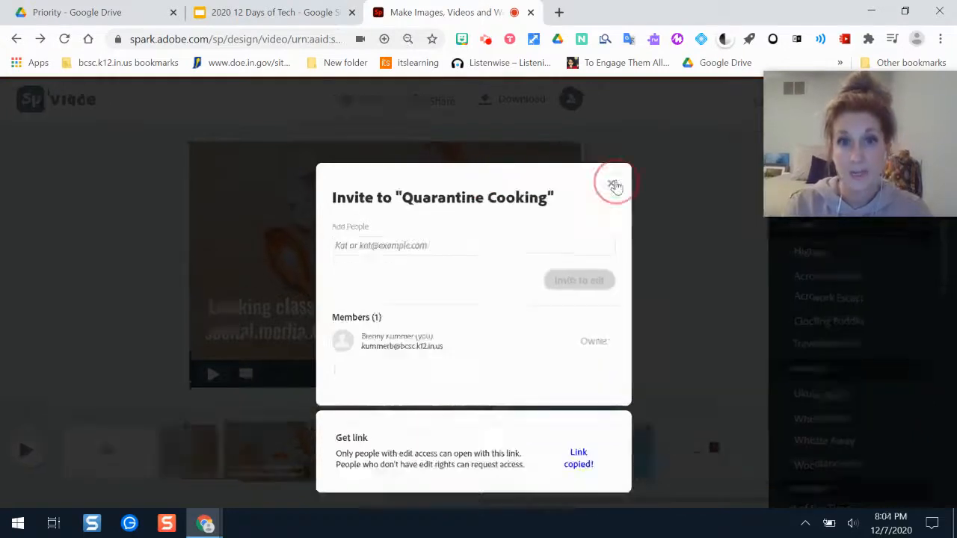
click(613, 184)
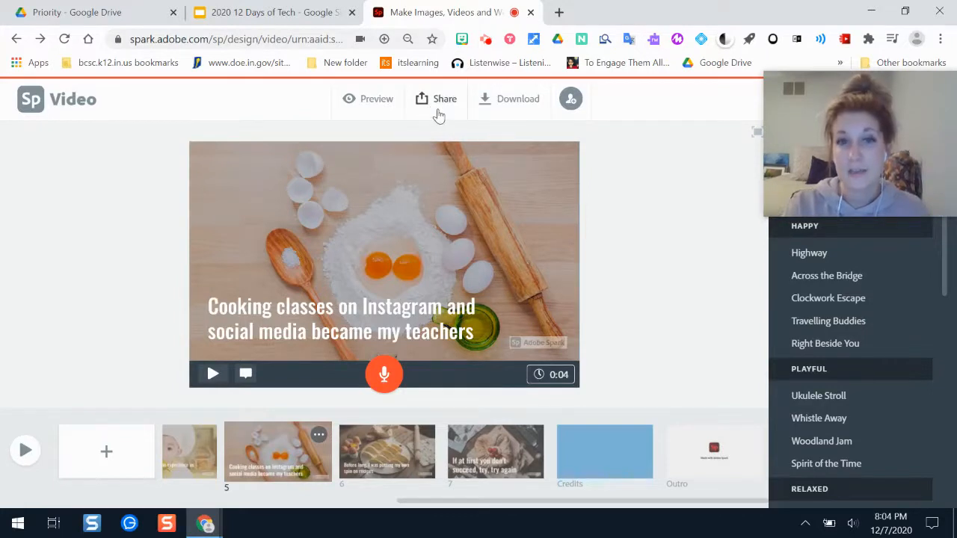
Set the publishing options for "Quarantine Cooking", turning Get noticed off and choosing the Education category.
click(440, 112)
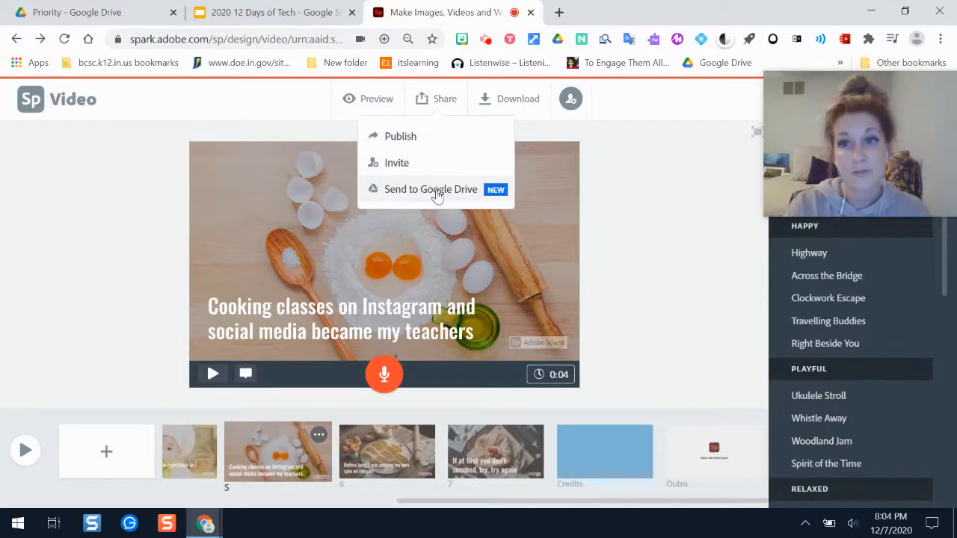
click(413, 142)
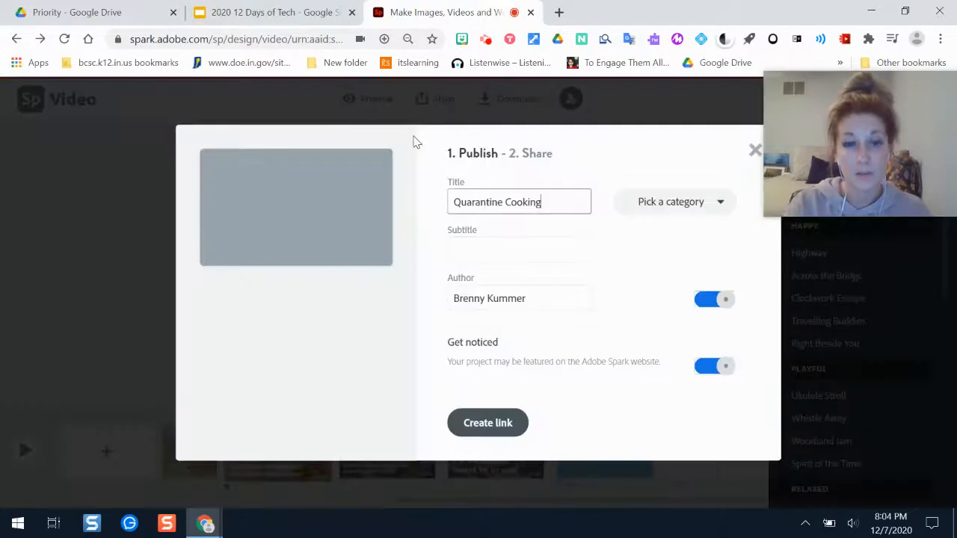
click(511, 247)
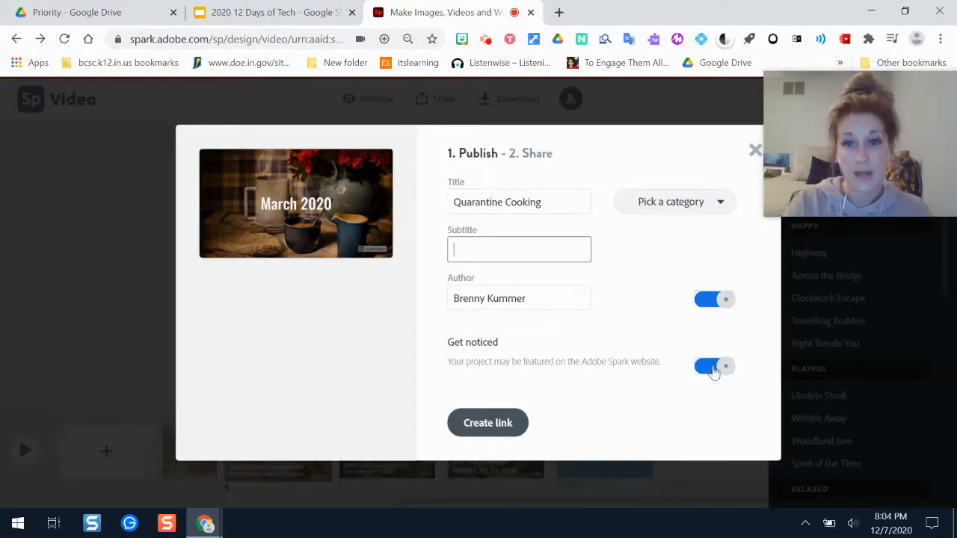
click(710, 366)
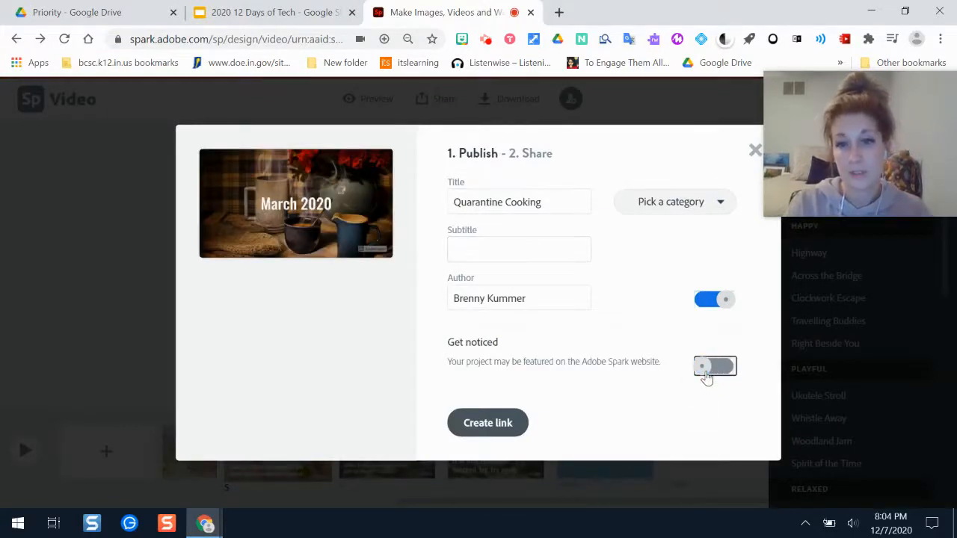
click(659, 199)
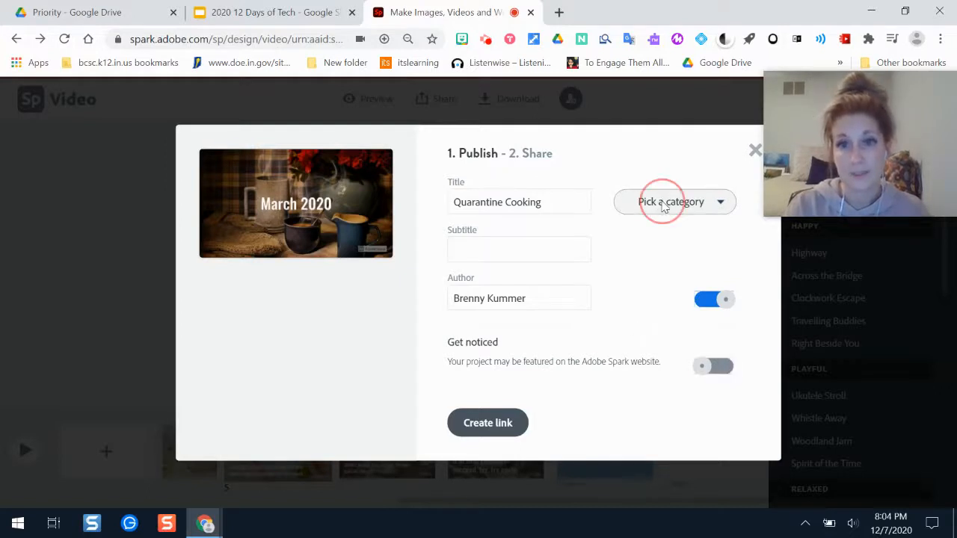
click(662, 276)
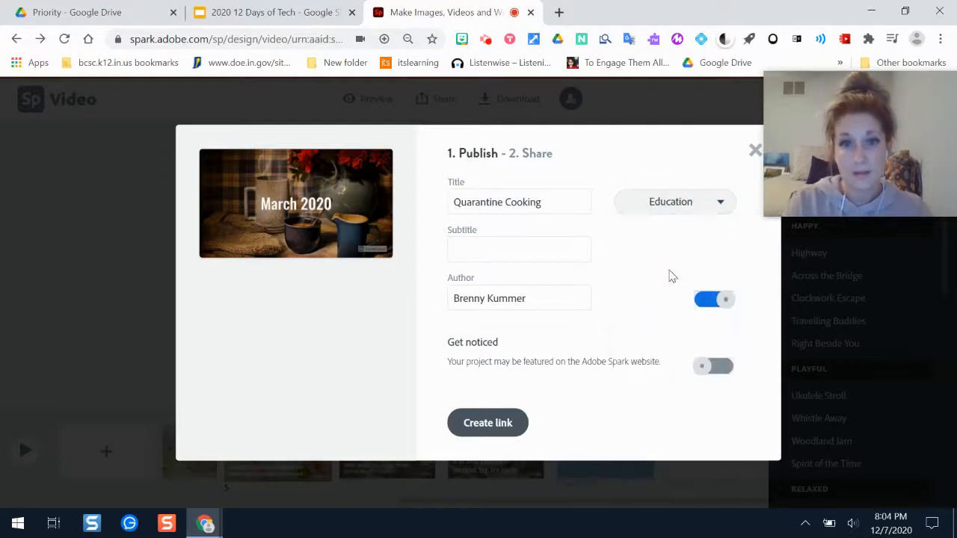
Create the shareable link for the published video, copy it and close the publishing dialog.
click(486, 424)
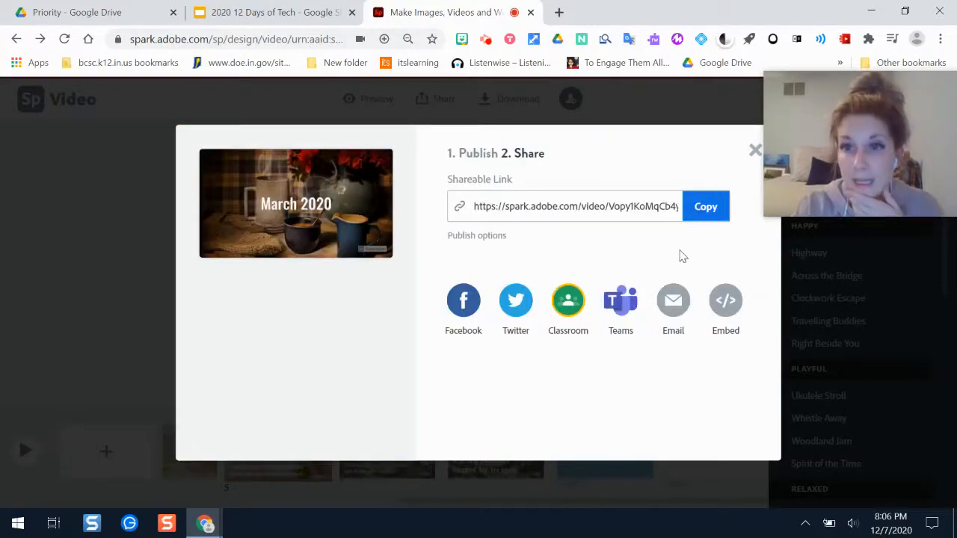
click(707, 214)
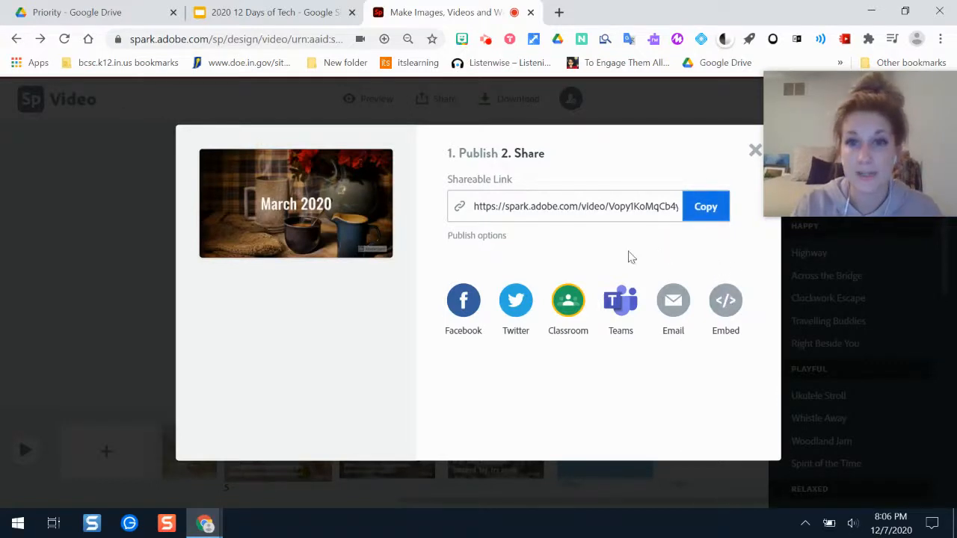
click(755, 153)
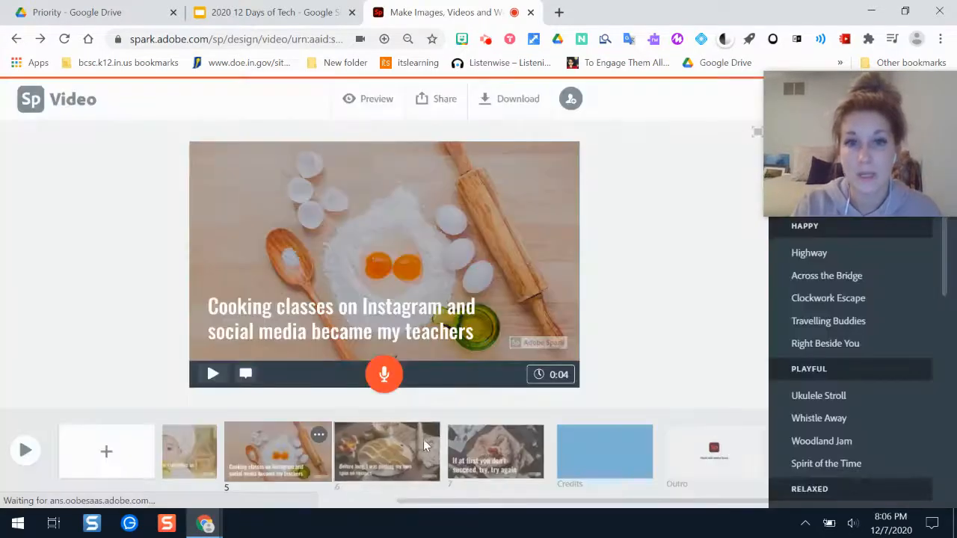